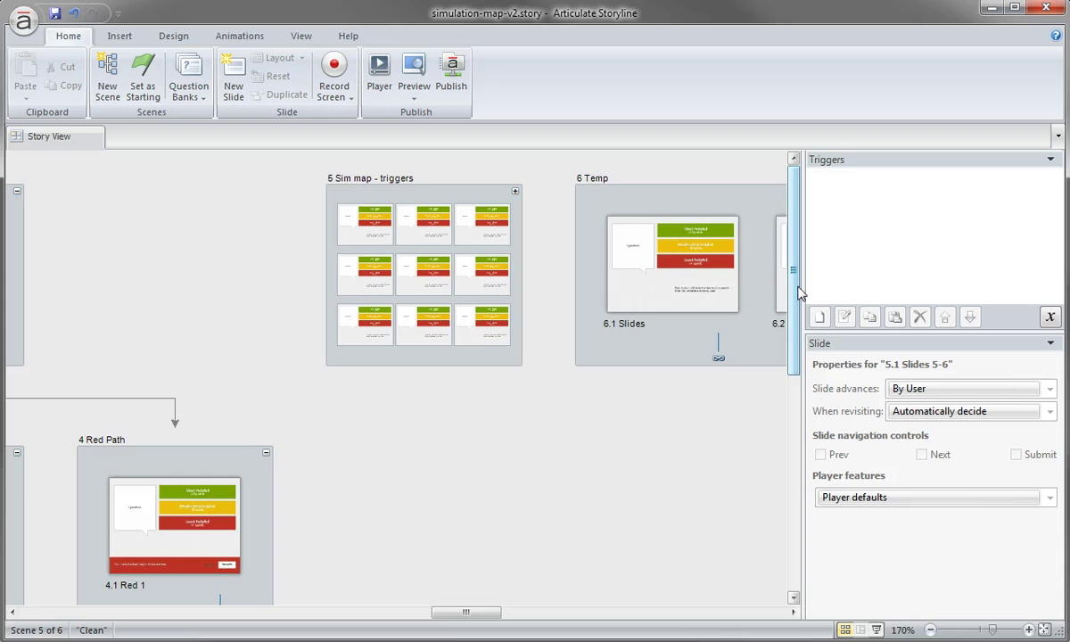
- Expand the Sim map - triggers scene and zoom out to about 50% so its tree sits beside 6 Temp
left_click_drag(450, 614, 222, 615)
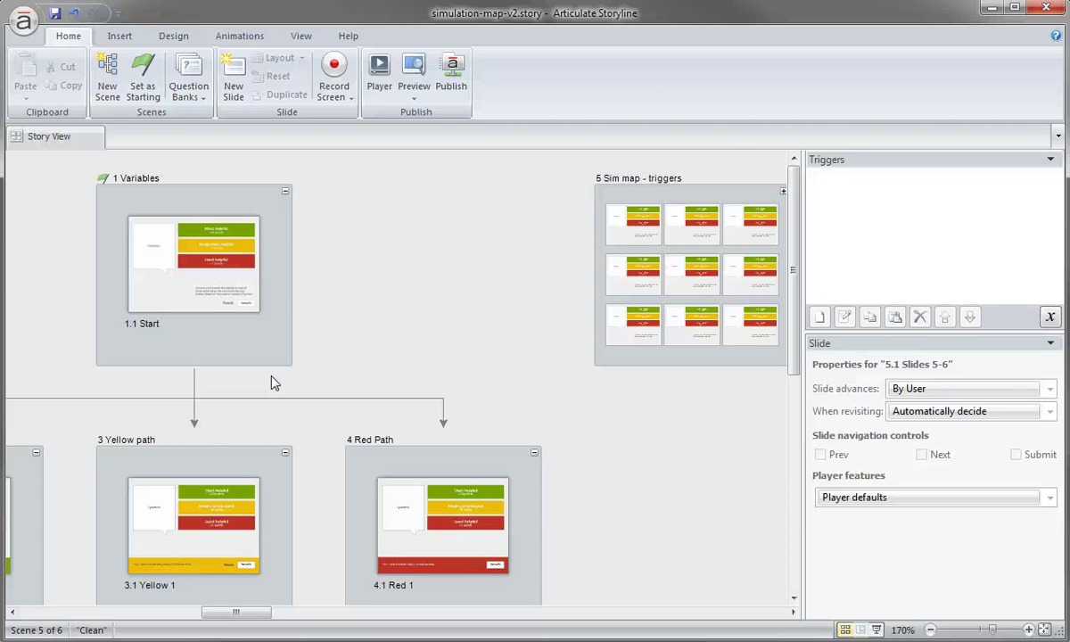
left_click_drag(222, 613, 362, 615)
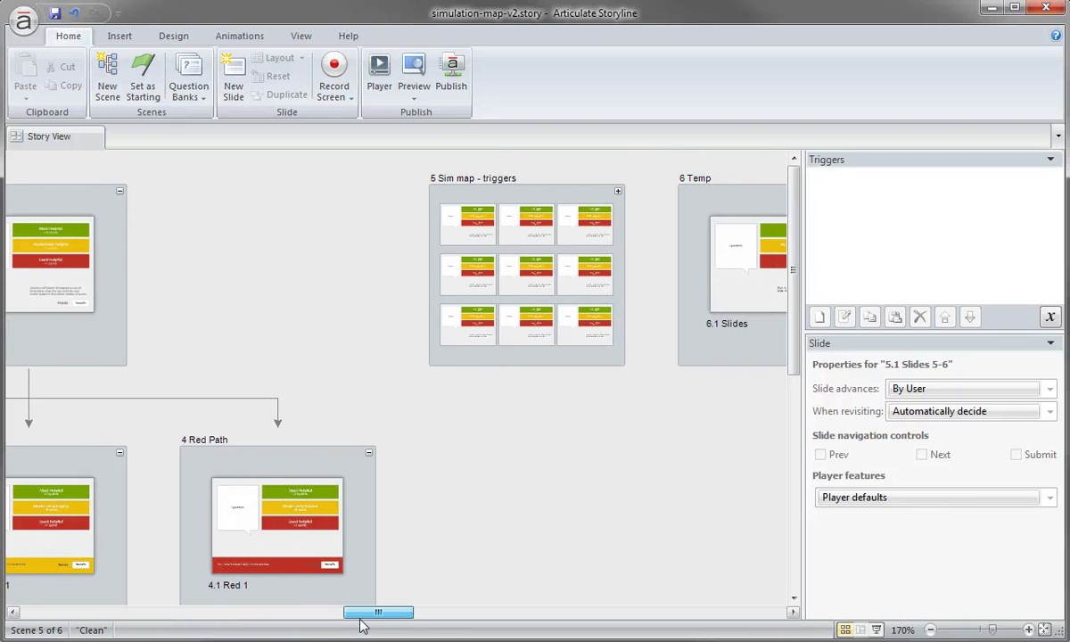
left_click(618, 192)
scroll(549, 294, "down", 5)
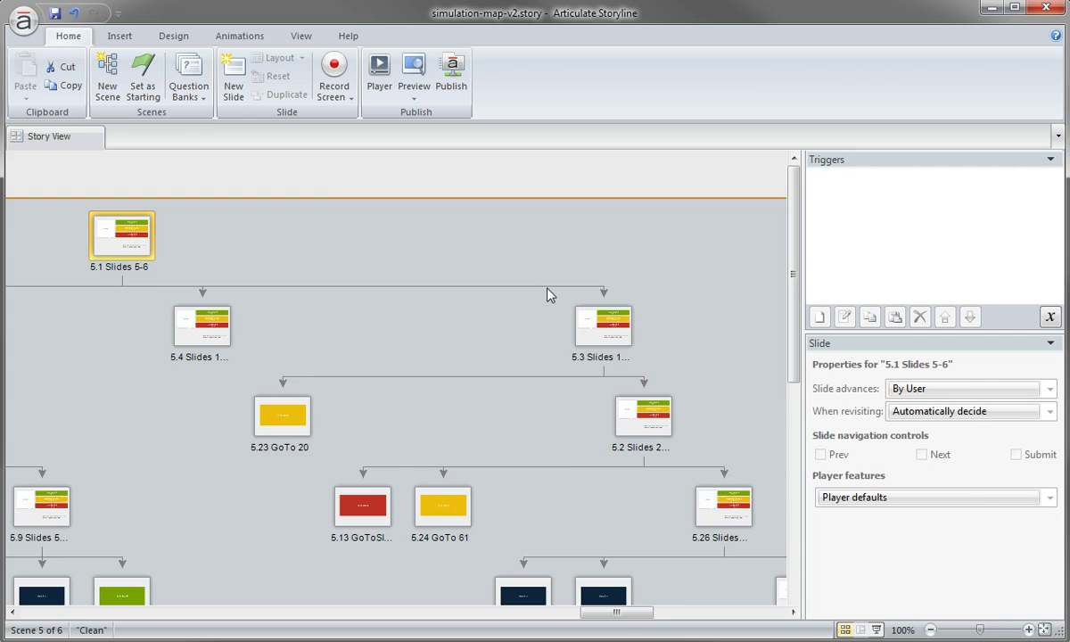
scroll(541, 287, "up", 3)
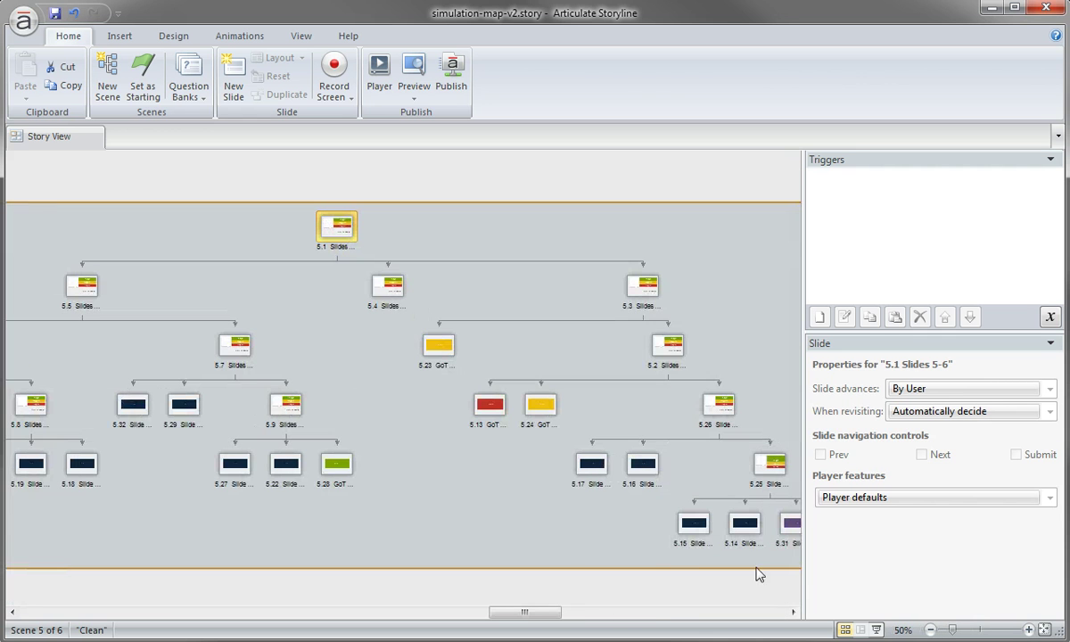
left_click_drag(550, 609, 375, 618)
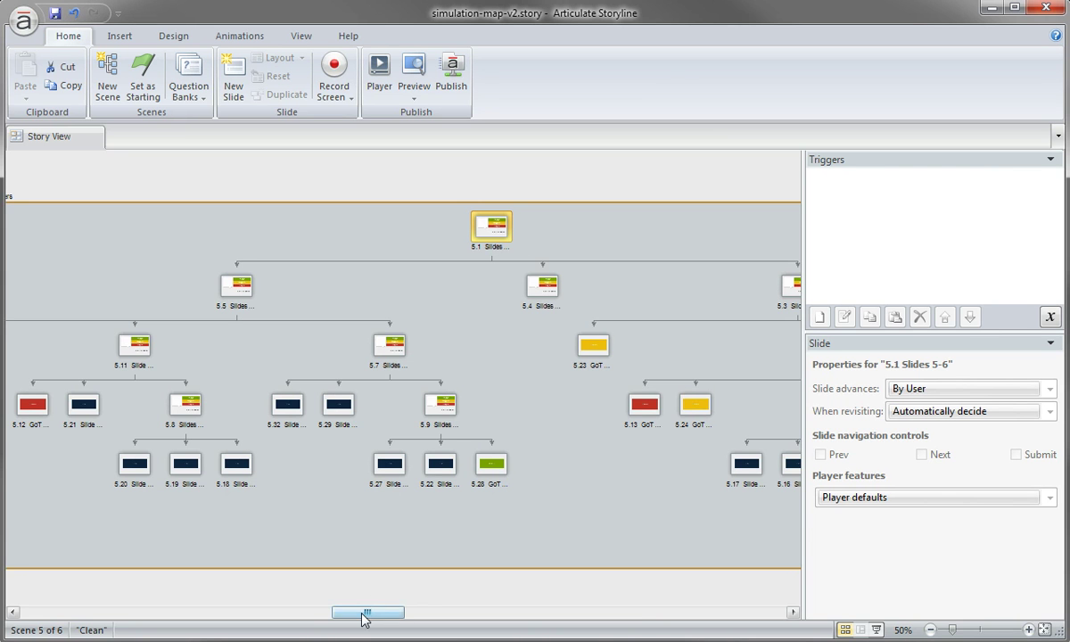
left_click_drag(364, 618, 749, 619)
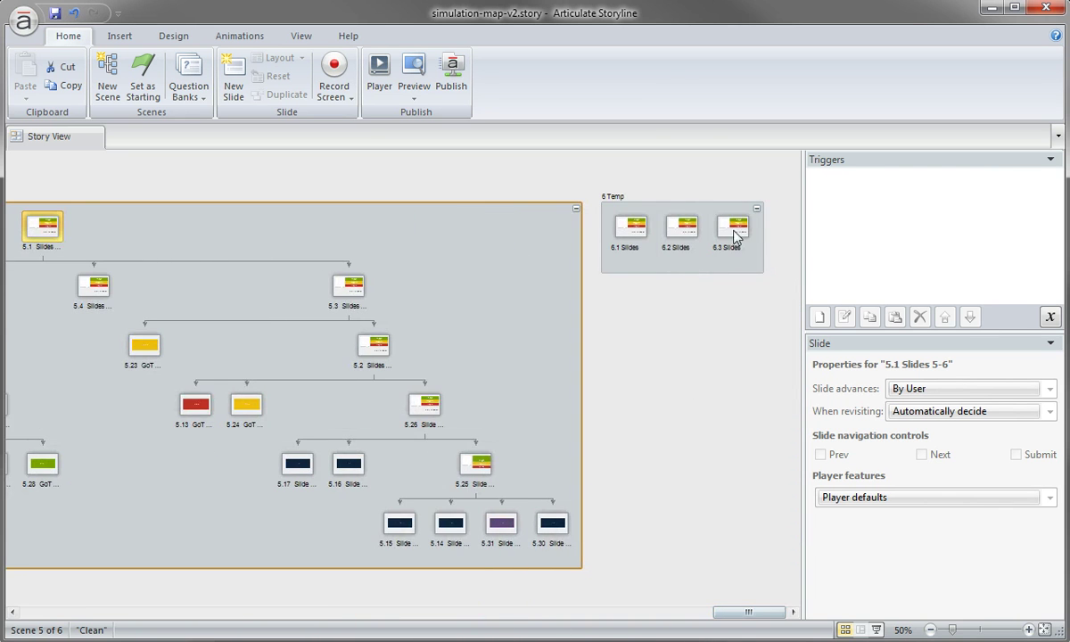
- Open template slide 6.1 and inspect its Question callout and its green, yellow and red answer buttons
double_click(633, 230)
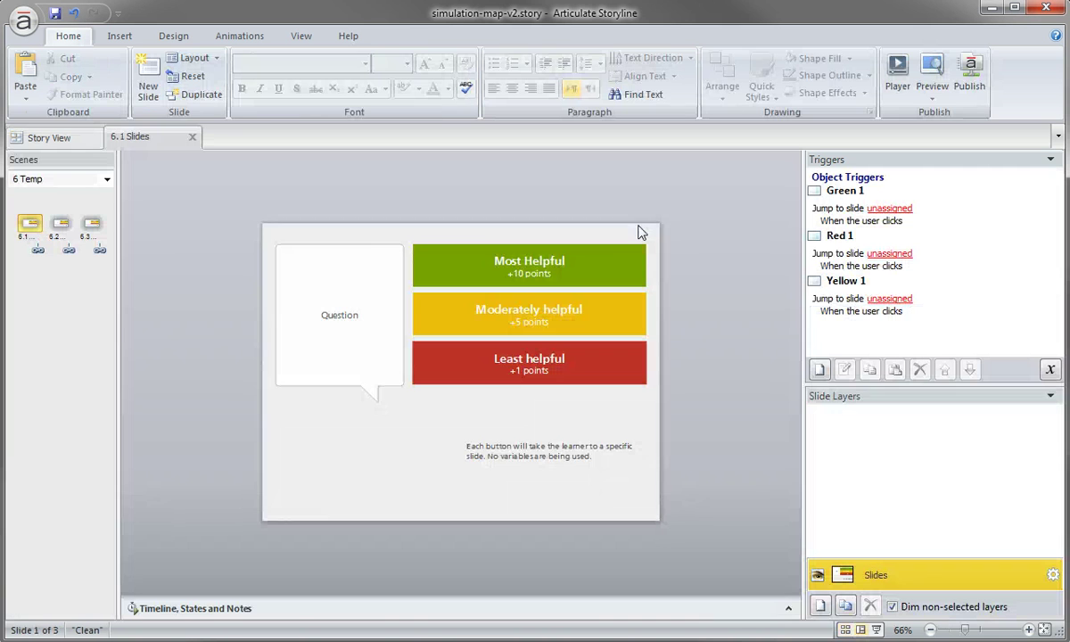
left_click(346, 294)
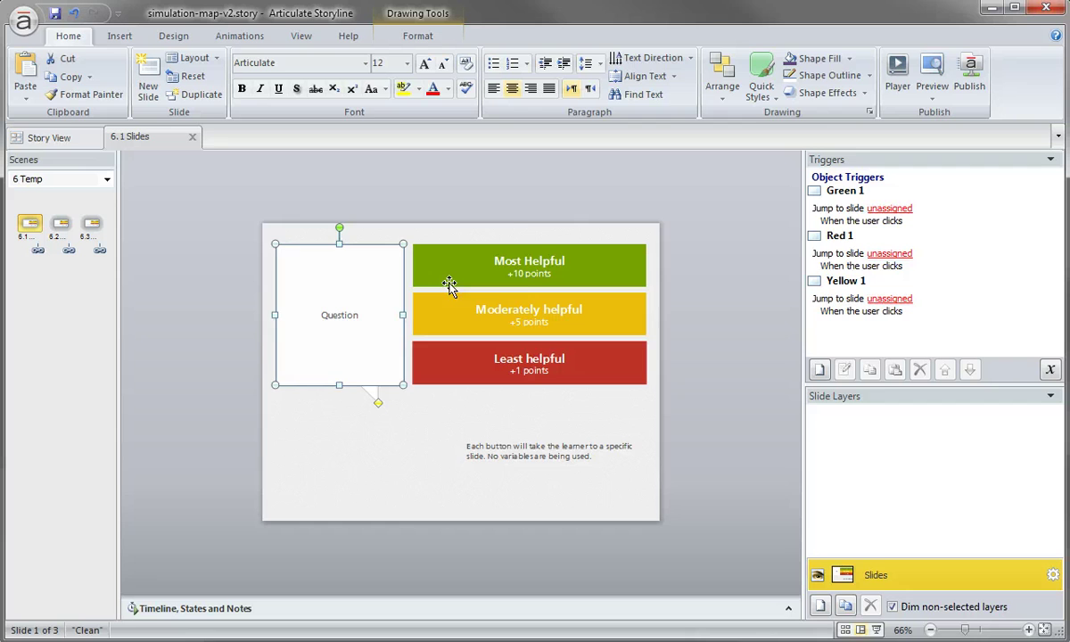
left_click(418, 262)
left_click(448, 264)
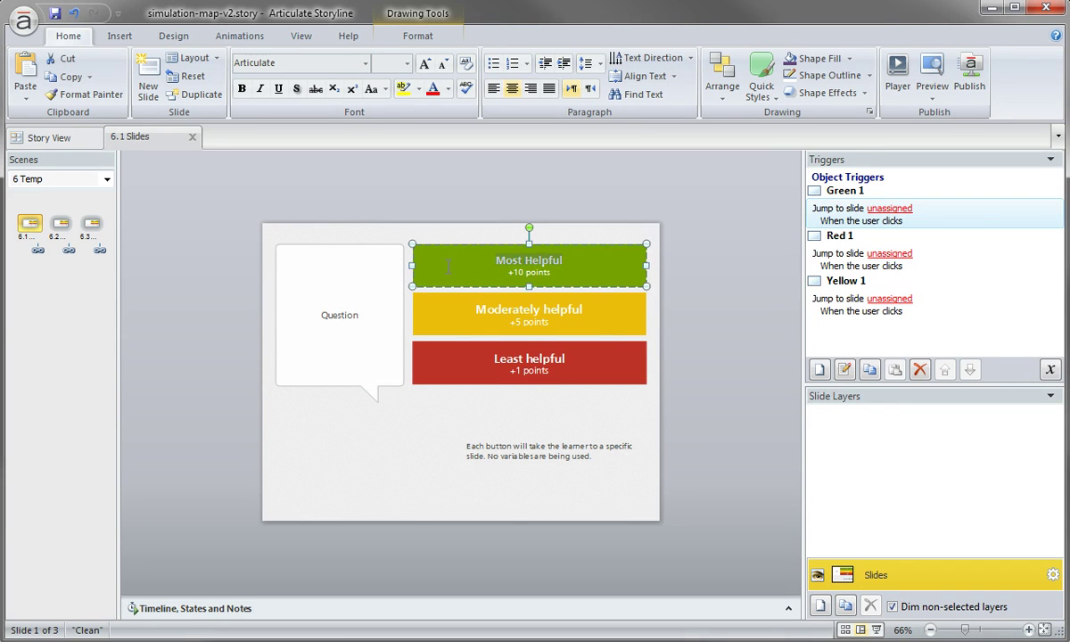
left_click(442, 314)
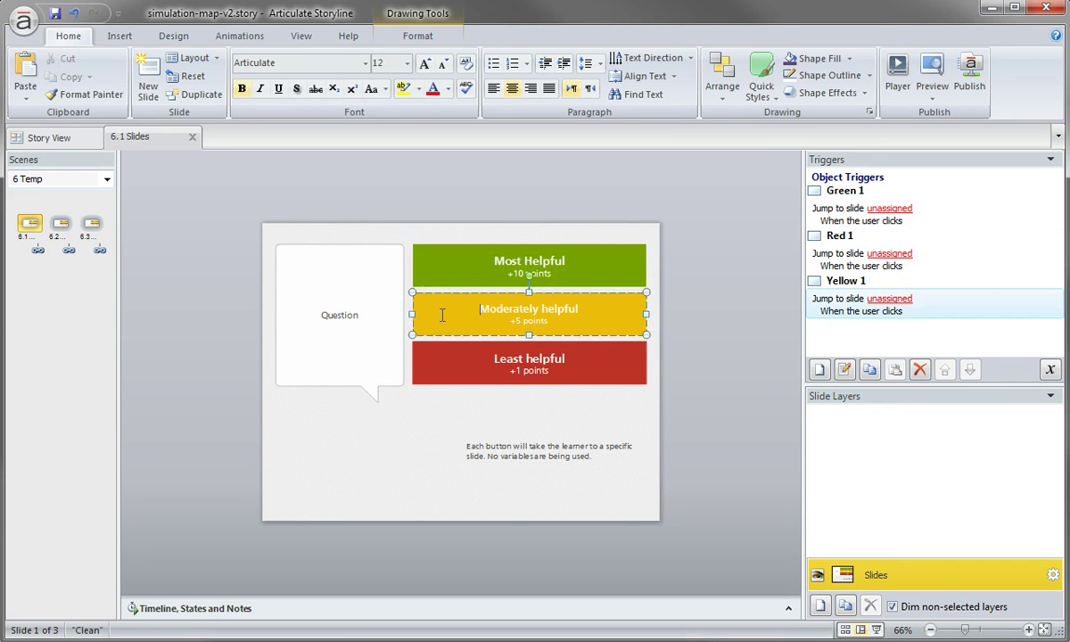
left_click(449, 360)
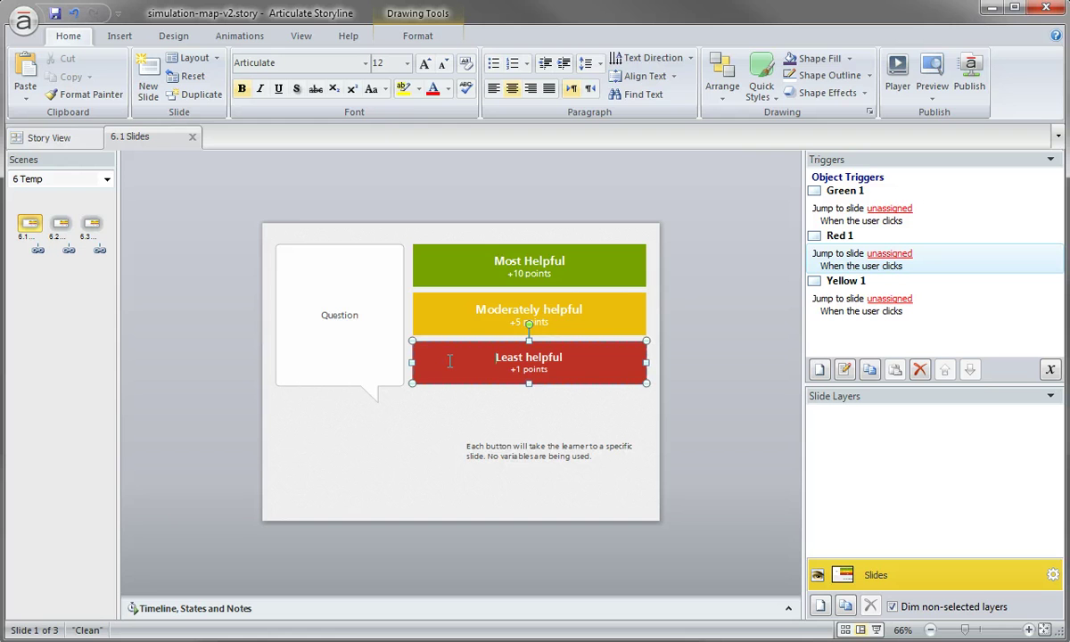
- Browse the target slides for Green 1's jump trigger, leaving it unassigned
left_click(828, 219)
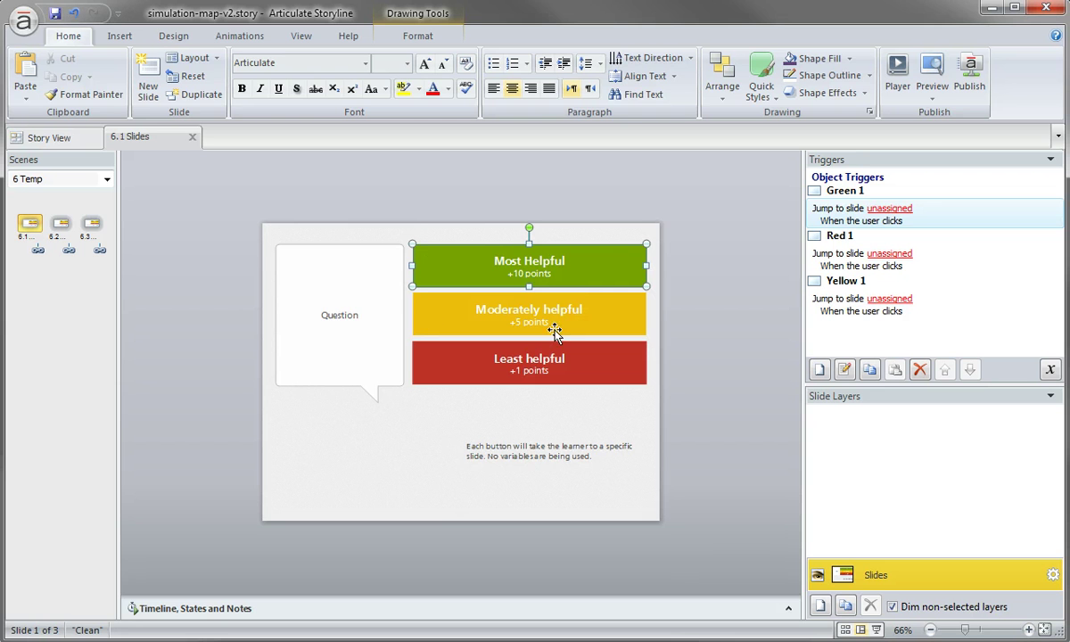
left_click(889, 210)
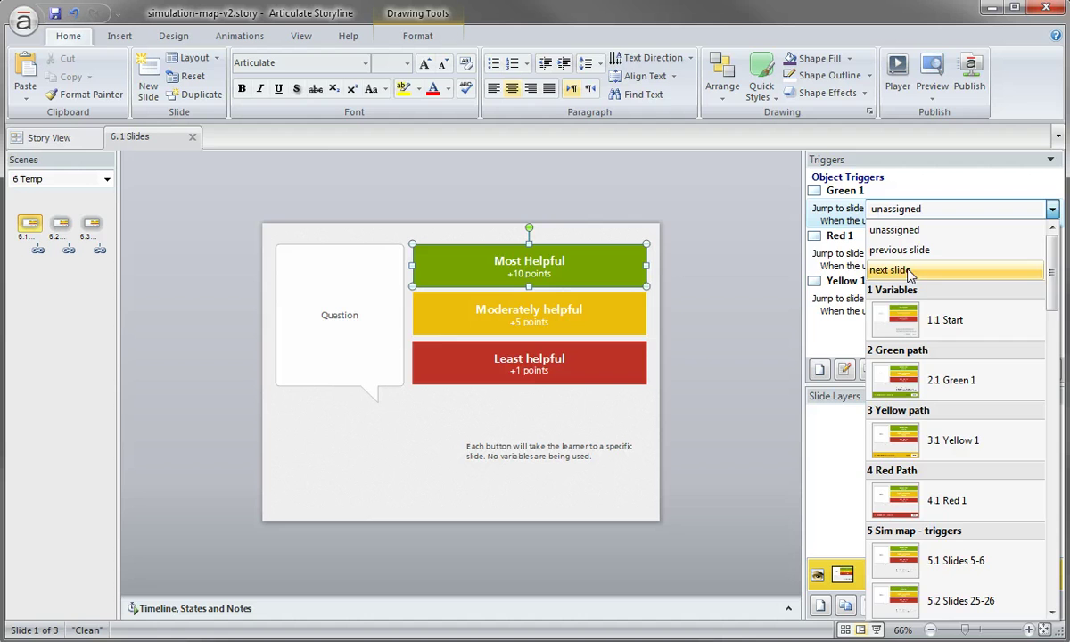
left_click_drag(1056, 279, 1057, 411)
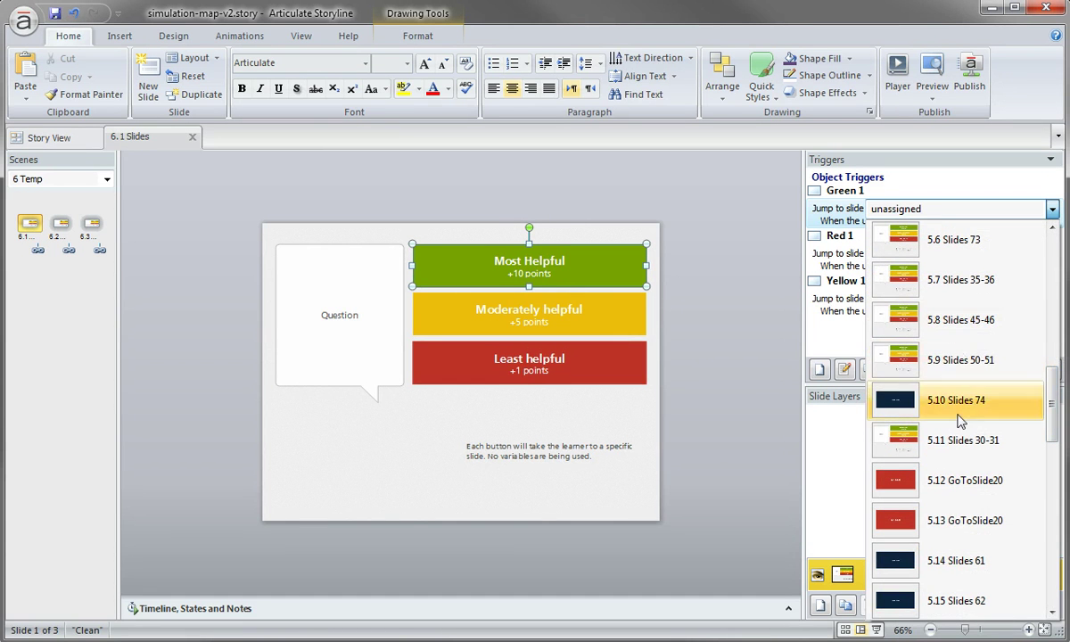
left_click_drag(1056, 409, 1052, 437)
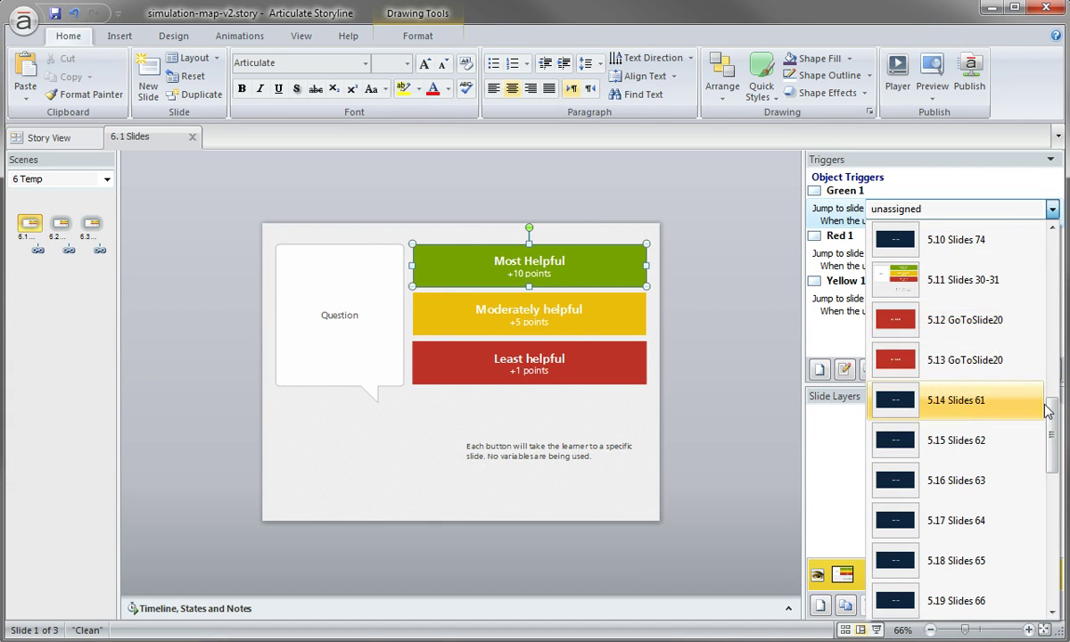
scroll(1018, 401, "down", 1)
scroll(1035, 428, "down", 1)
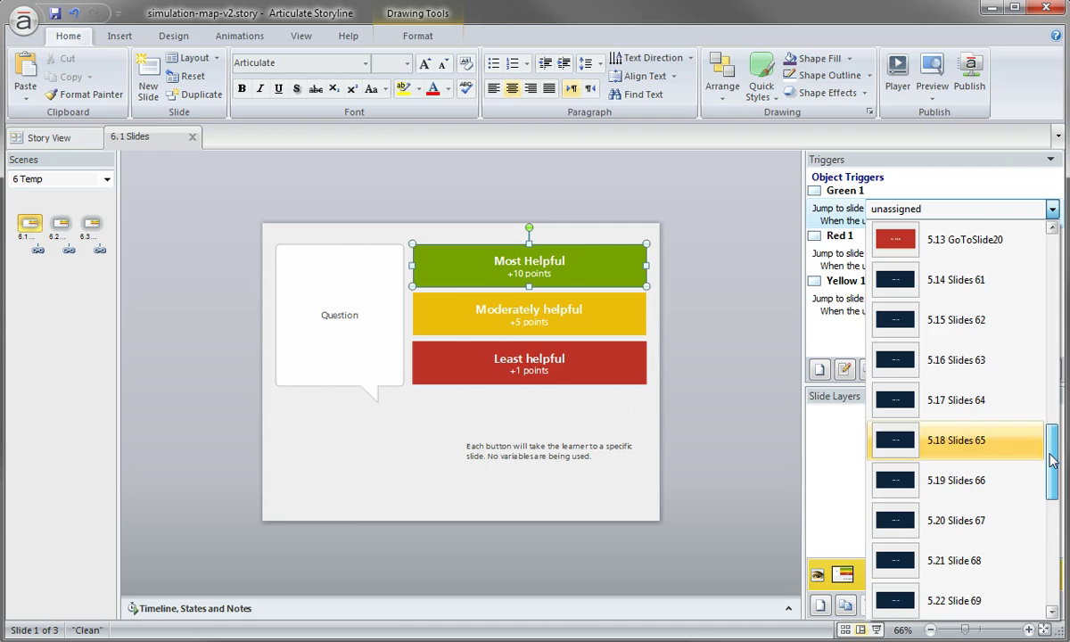
scroll(1048, 459, "down", 3)
scroll(1066, 410, "up", 5)
scroll(1062, 406, "up", 2)
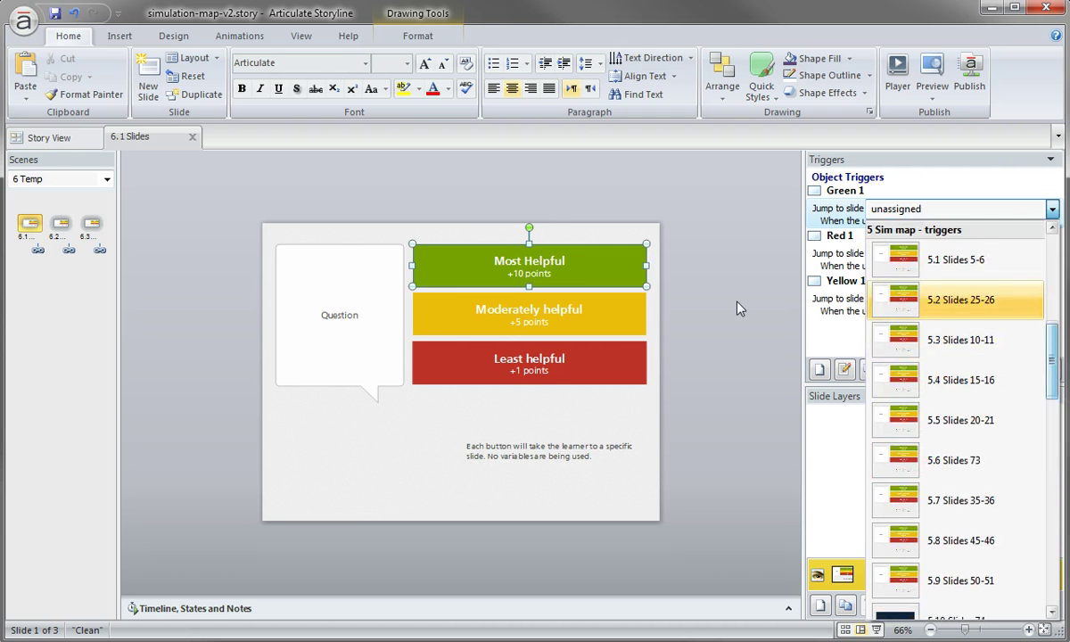
left_click(687, 278)
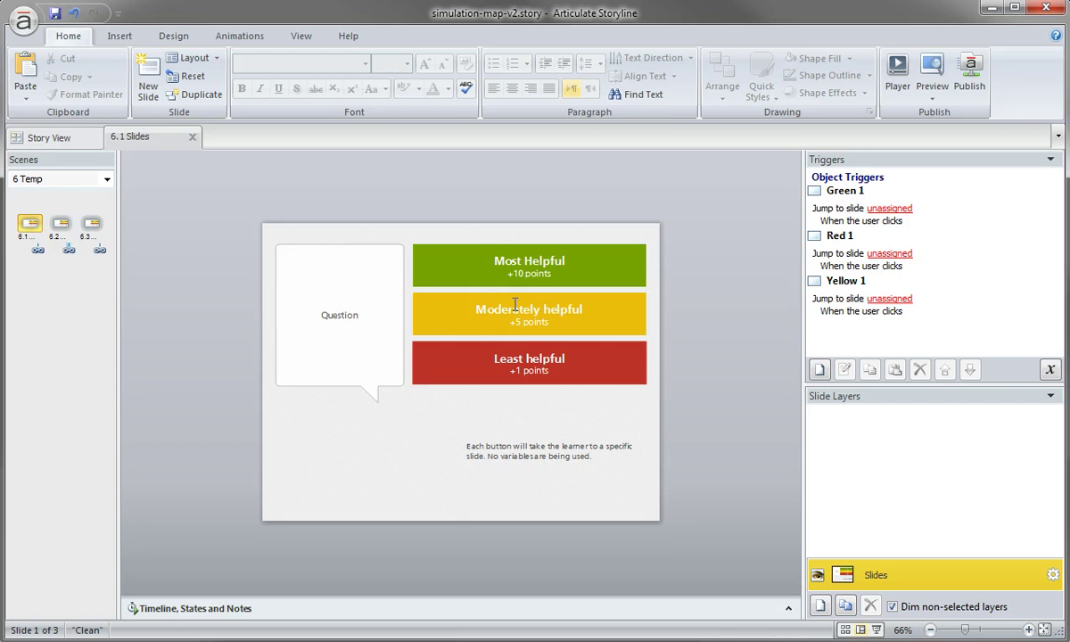
- Back in the story map at 120%, select slide 5.1 to show its jumps to 5.3, 5.5 and 5.4
double_click(134, 139)
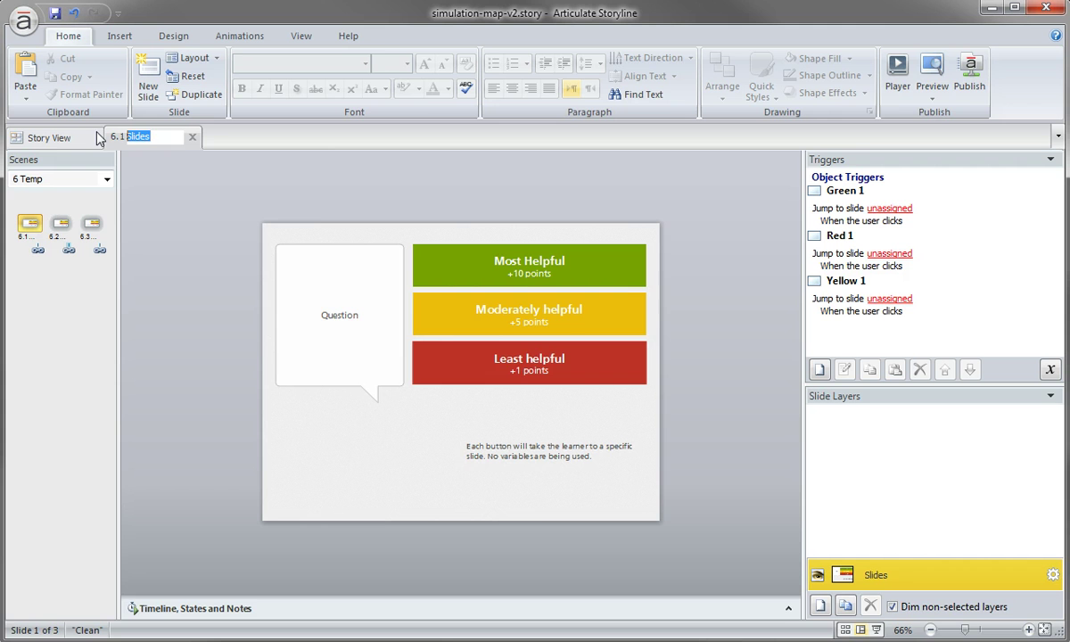
left_click(176, 206)
left_click(44, 136)
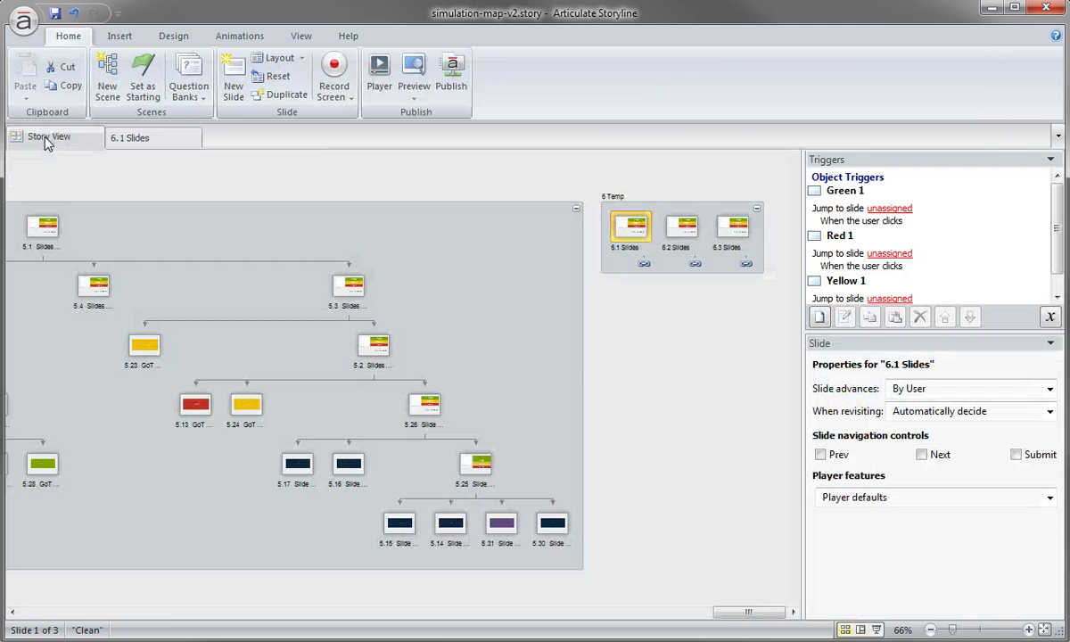
left_click(43, 225)
scroll(47, 233, "up", 3, "ctrl")
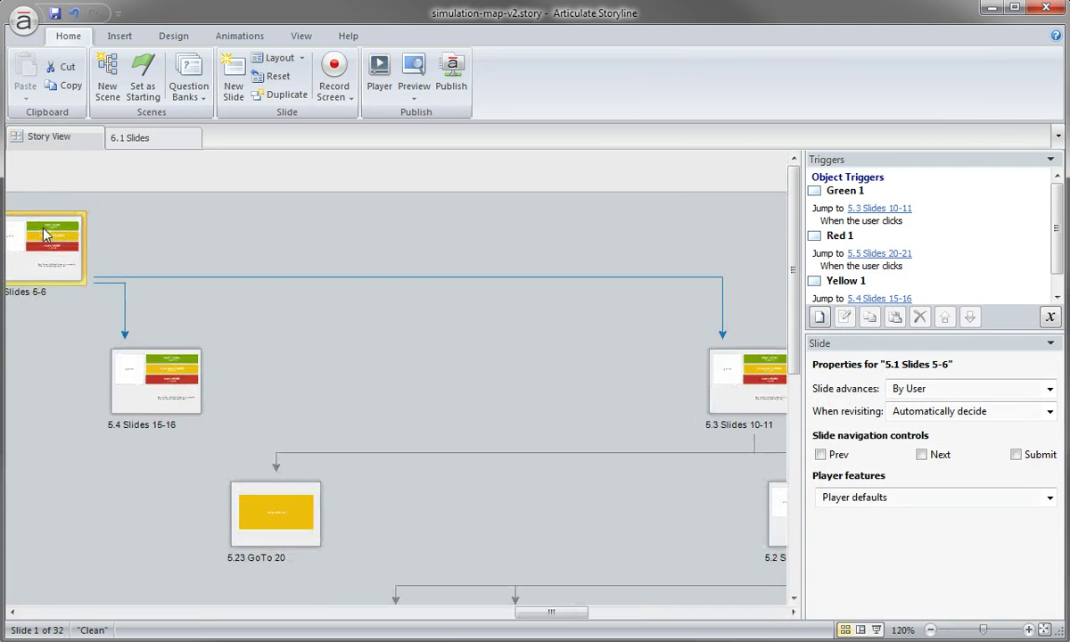
scroll(547, 614, "left", 3)
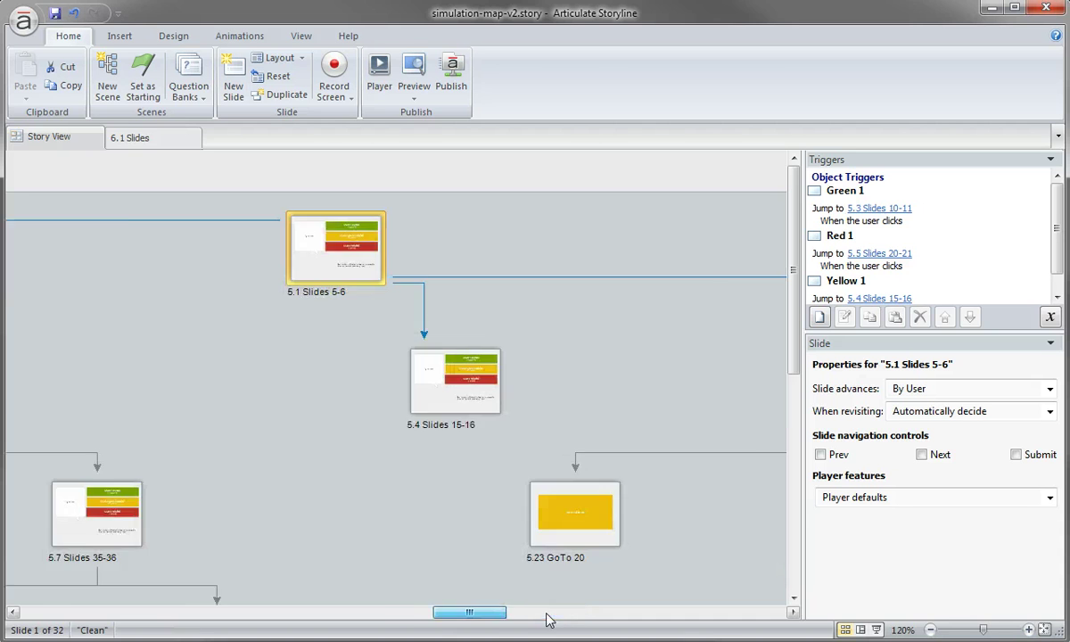
left_click_drag(469, 613, 442, 613)
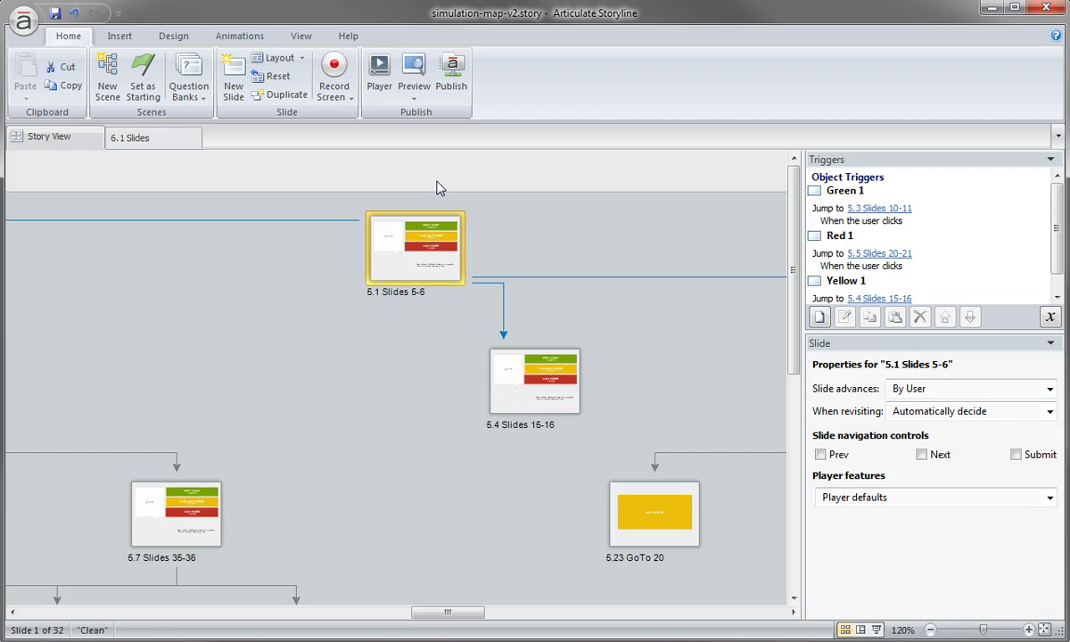
- Open slide 5.1 and point Green 1 to 5.3 Slides 10-11, leaving Red 1 on 5.5 Slides 20-21
double_click(432, 254)
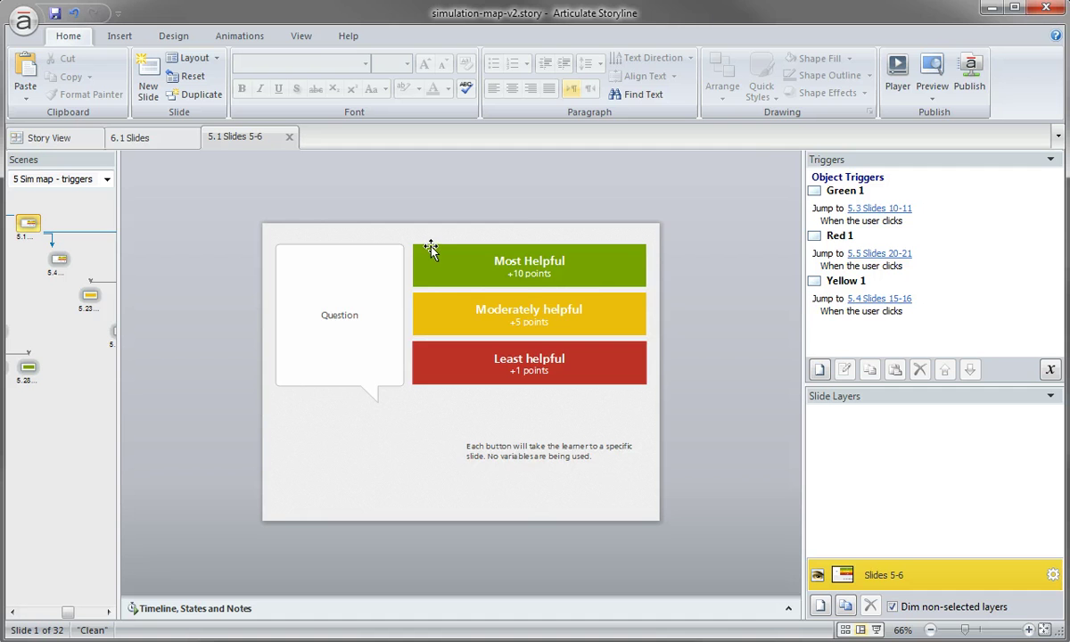
left_click(430, 250)
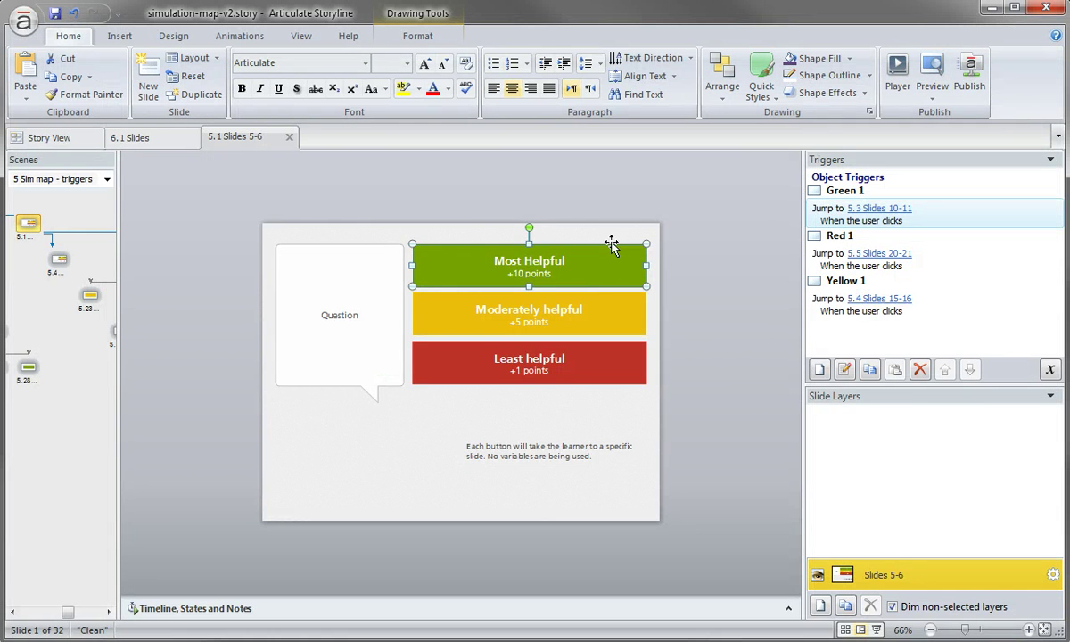
left_click(880, 209)
scroll(1053, 369, "up", 1)
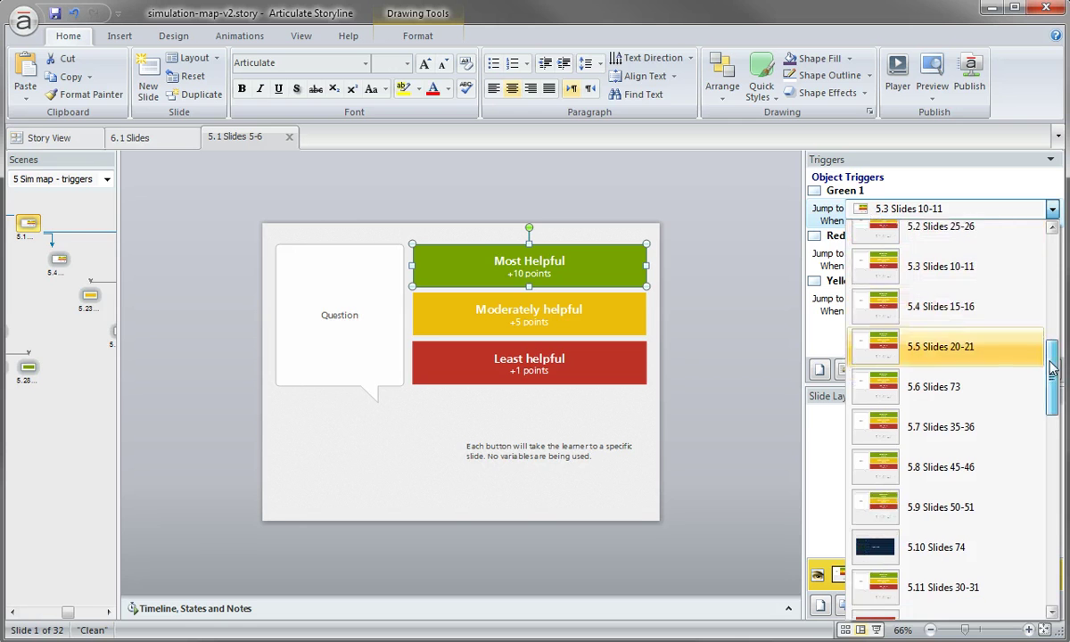
scroll(1053, 368, "up", 1)
left_click(1015, 285)
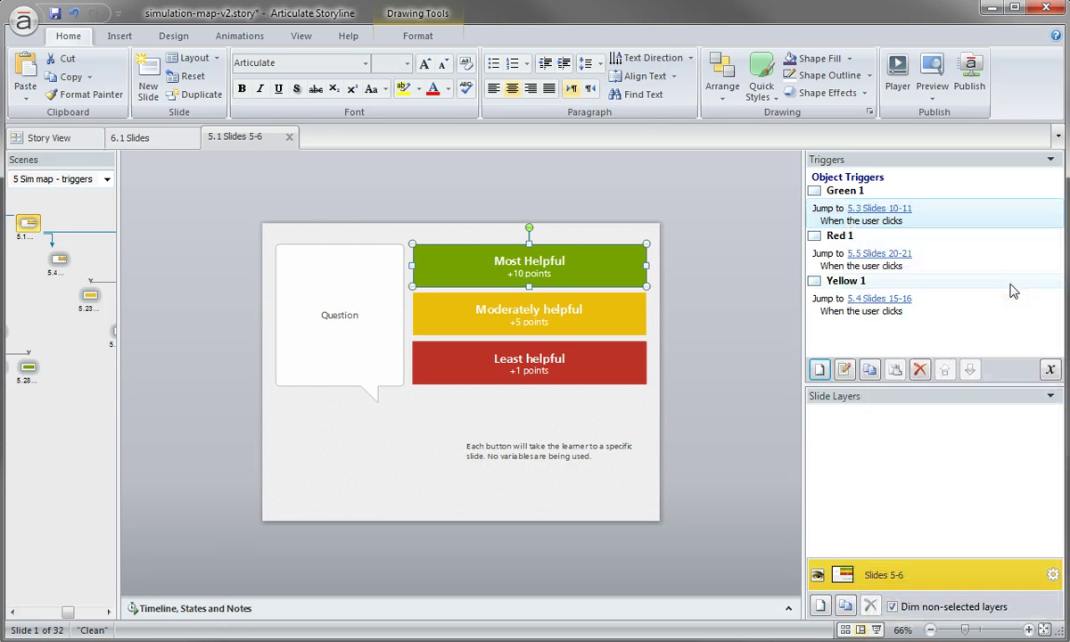
left_click(879, 255)
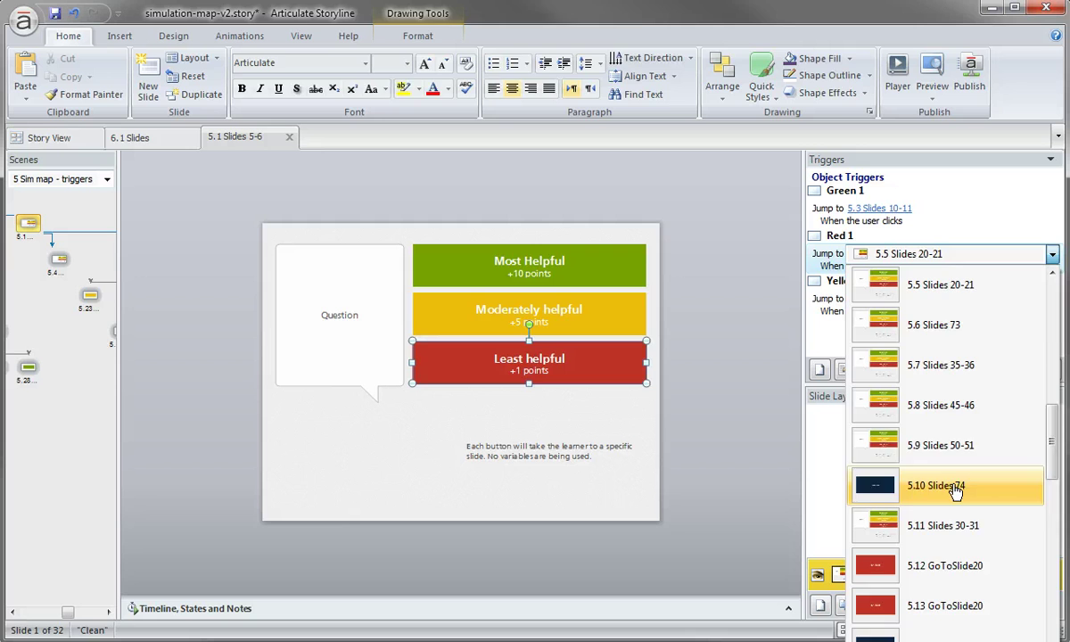
left_click(740, 425)
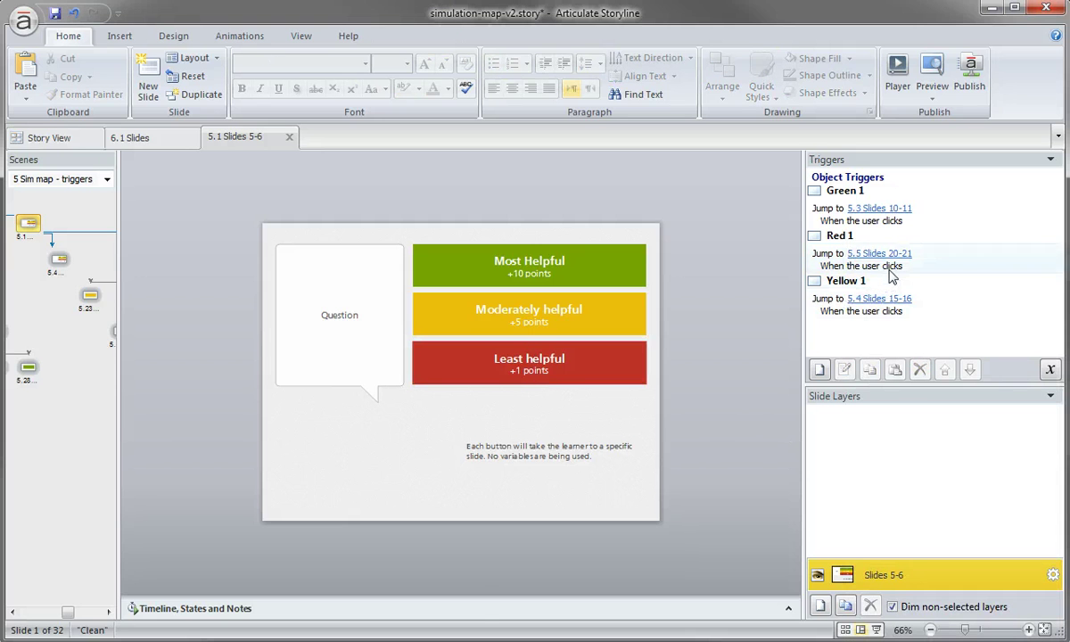
- In the zoomed-out story map, check the jump triggers of slides 5.1, 5.5 and 5.4
left_click(70, 139)
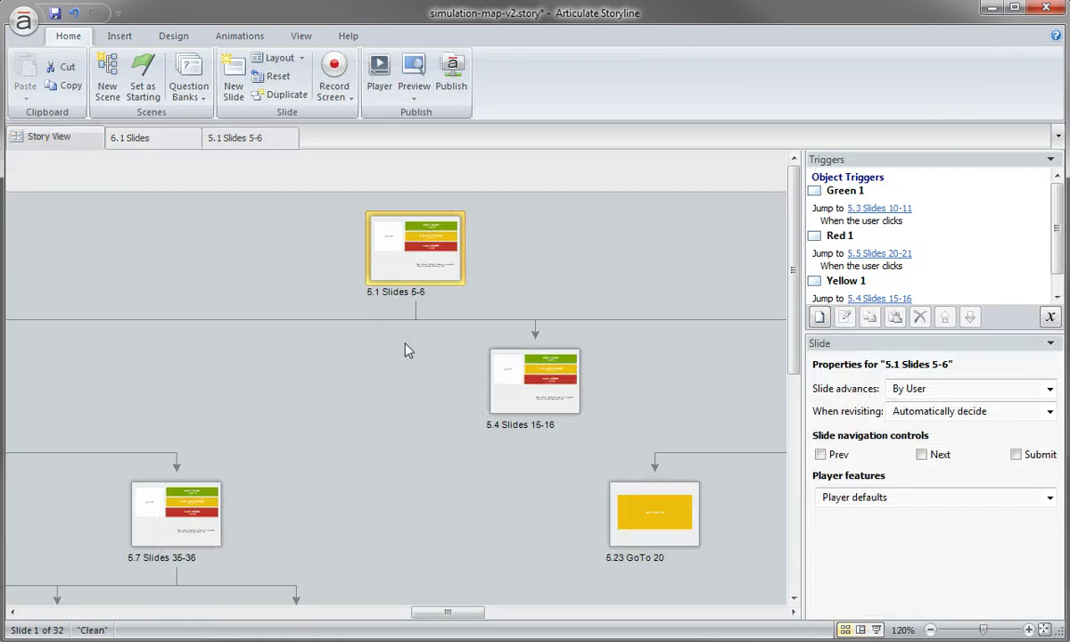
left_click(360, 390)
scroll(344, 353, "down", 3)
scroll(344, 353, "down", 1)
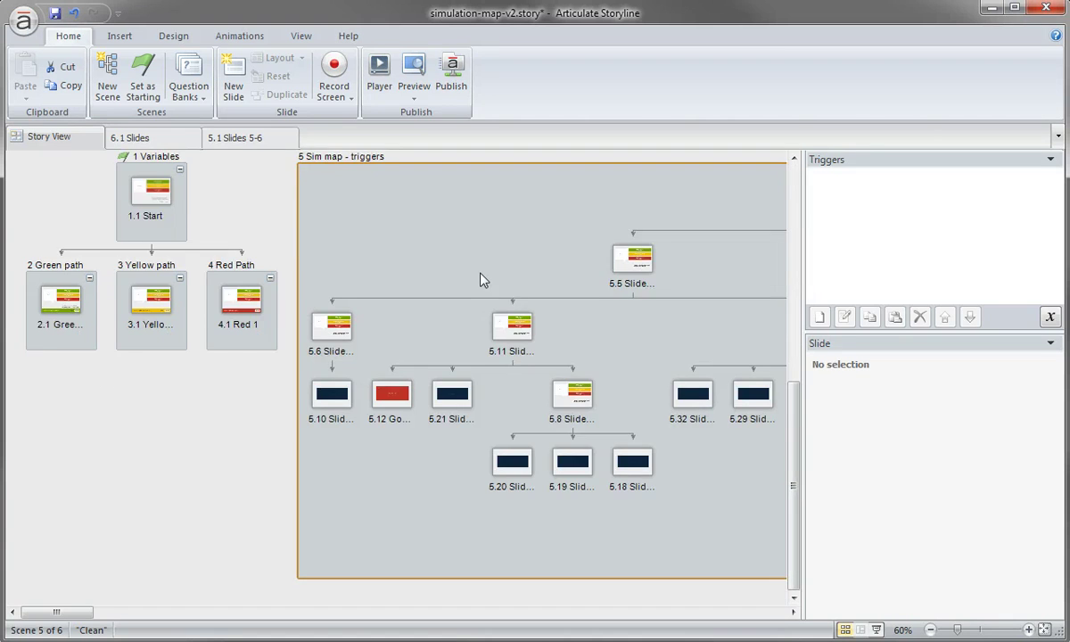
scroll(480, 280, "down", 3)
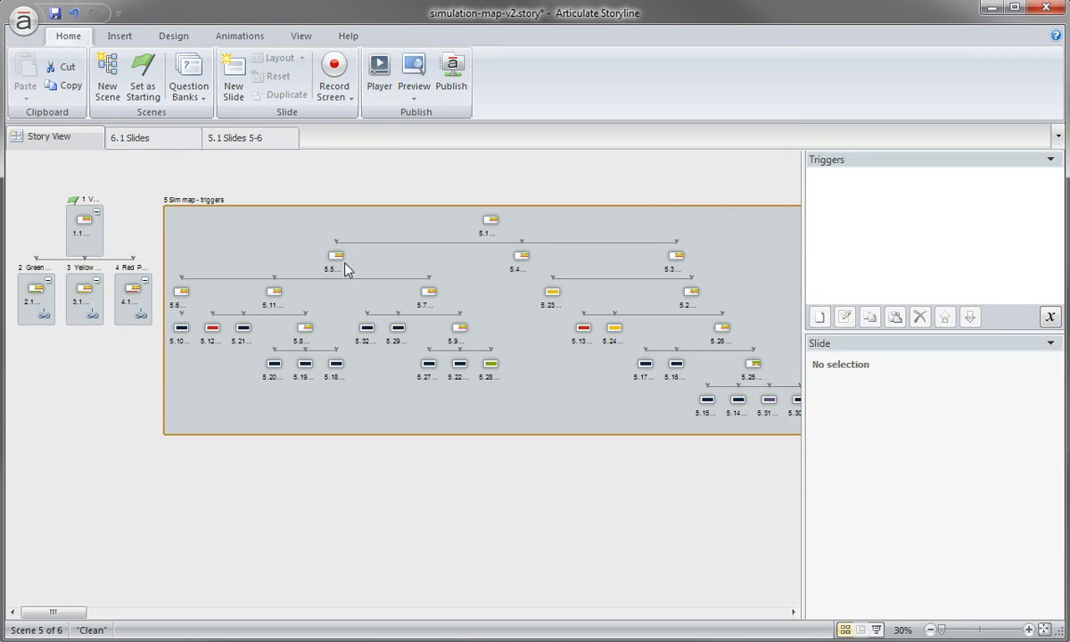
left_click(490, 218)
scroll(490, 214, "up", 4)
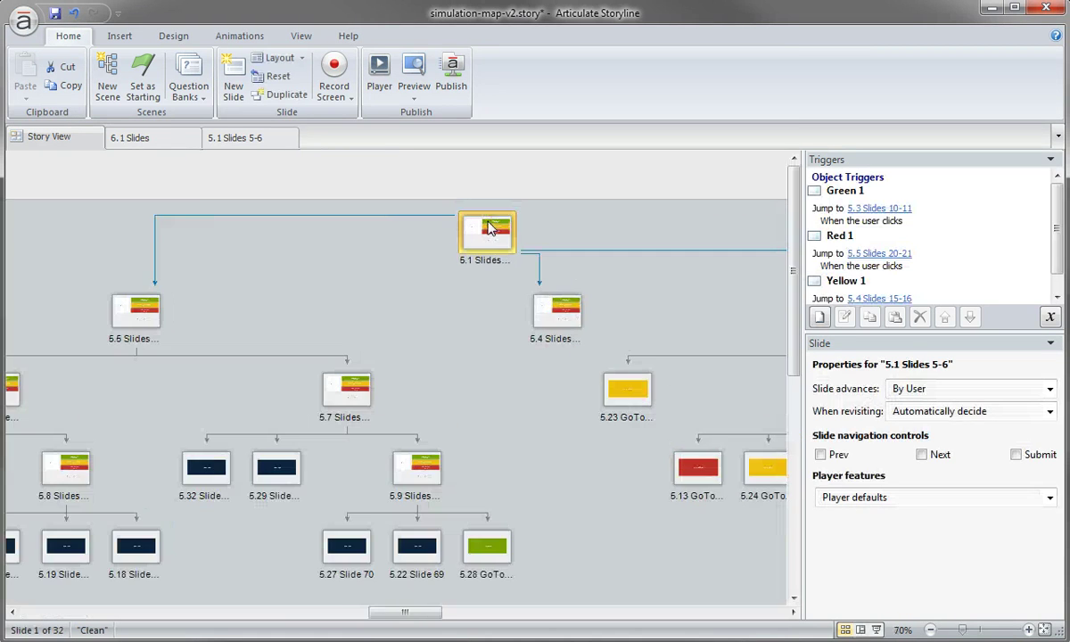
left_click(120, 308)
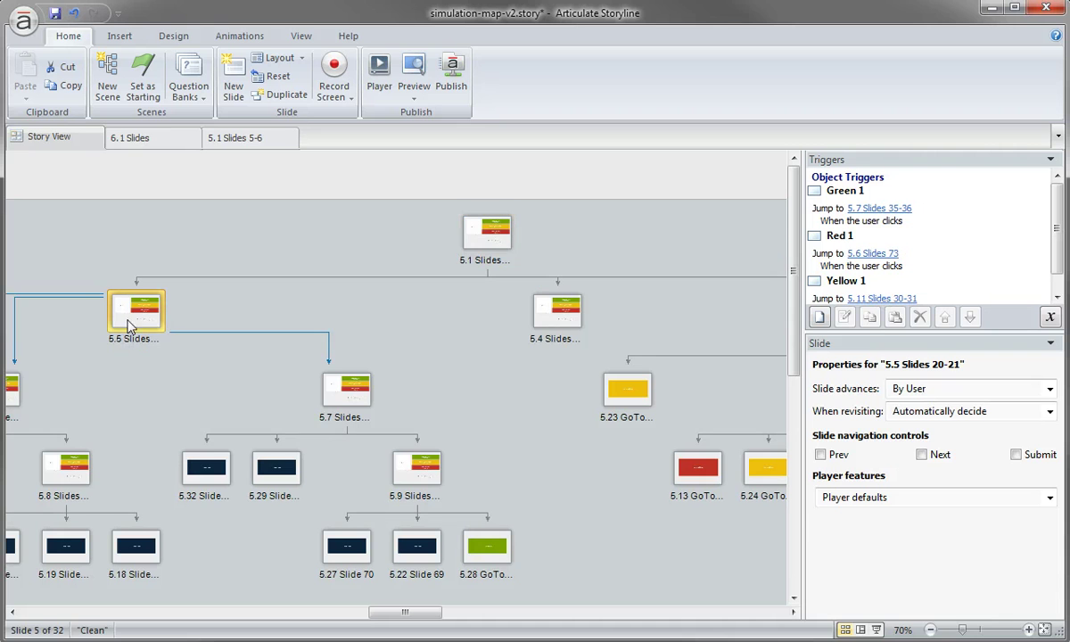
left_click(538, 321)
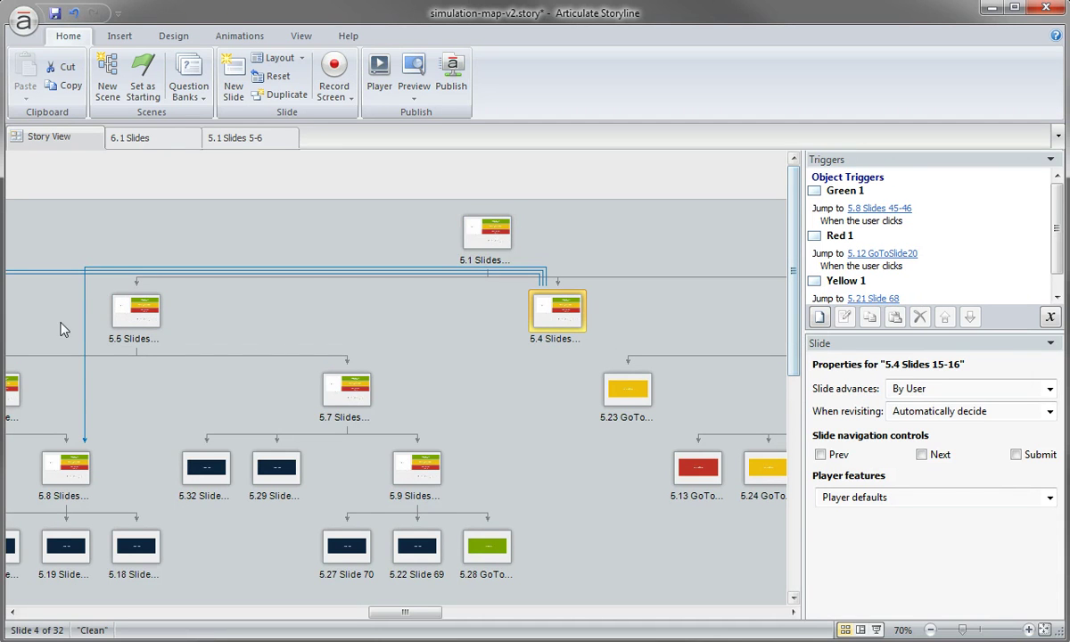
- Open slide 5.5 Slides 20-21 and confirm Green 1 still targets 5.7 Slides 35-36
double_click(148, 310)
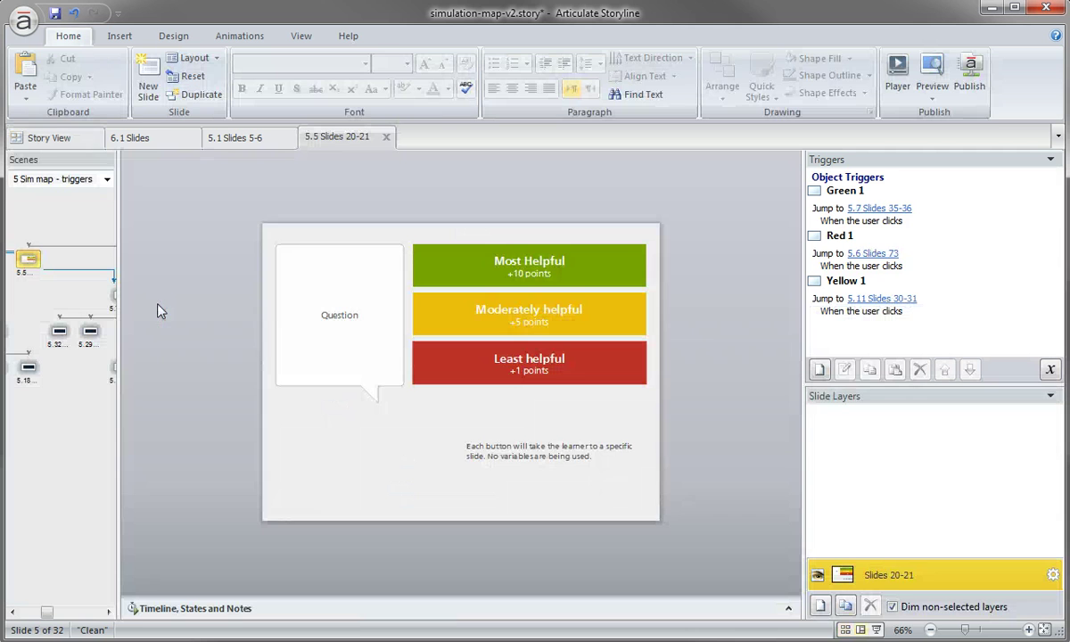
left_click(858, 209)
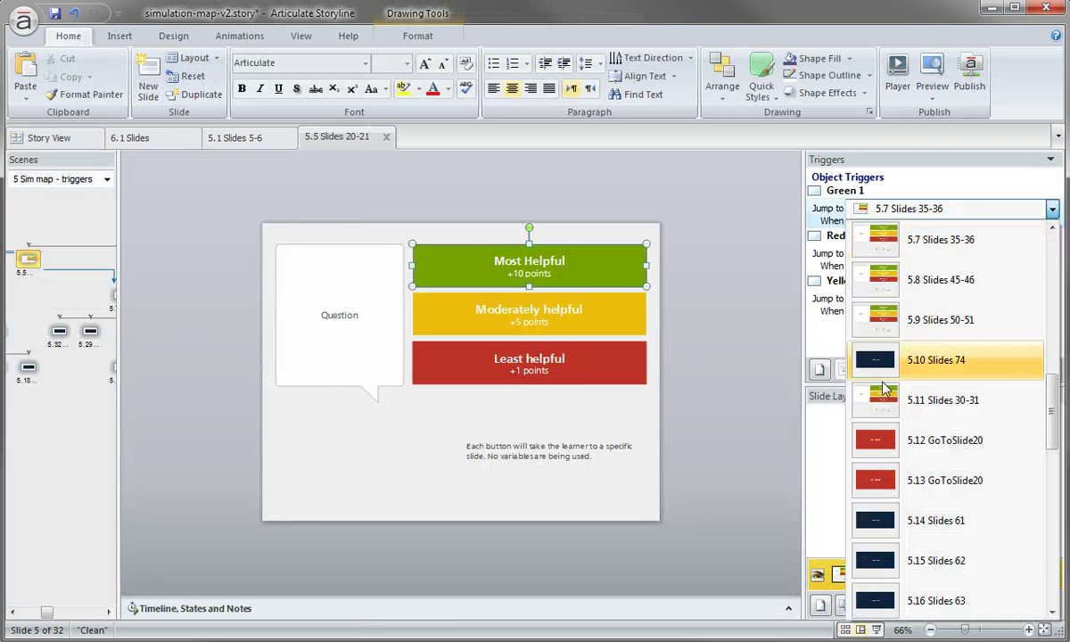
left_click(782, 256)
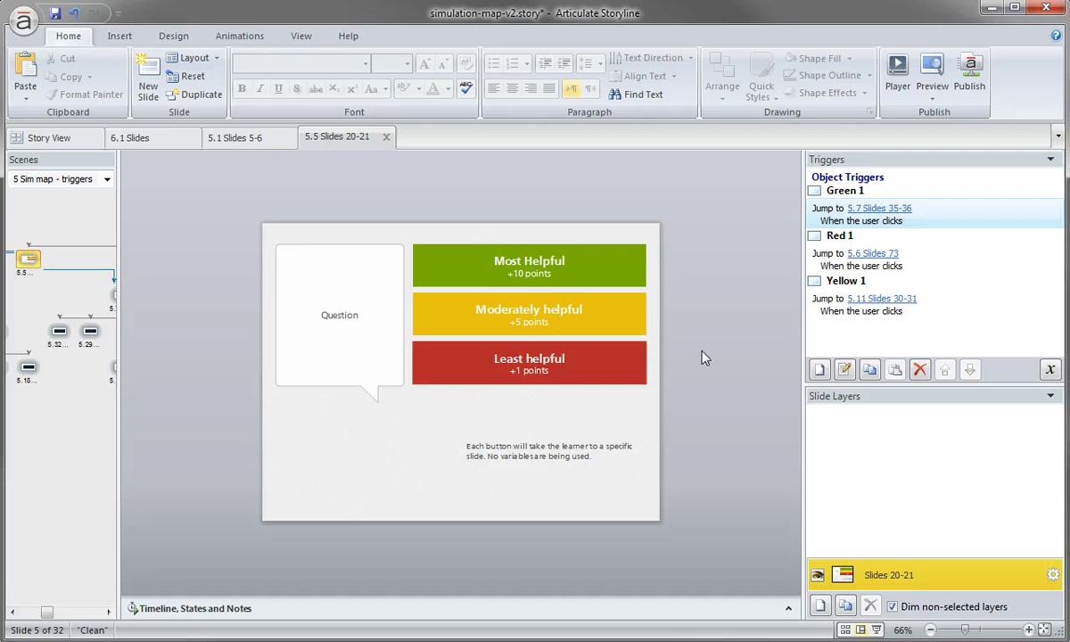
left_click(372, 281)
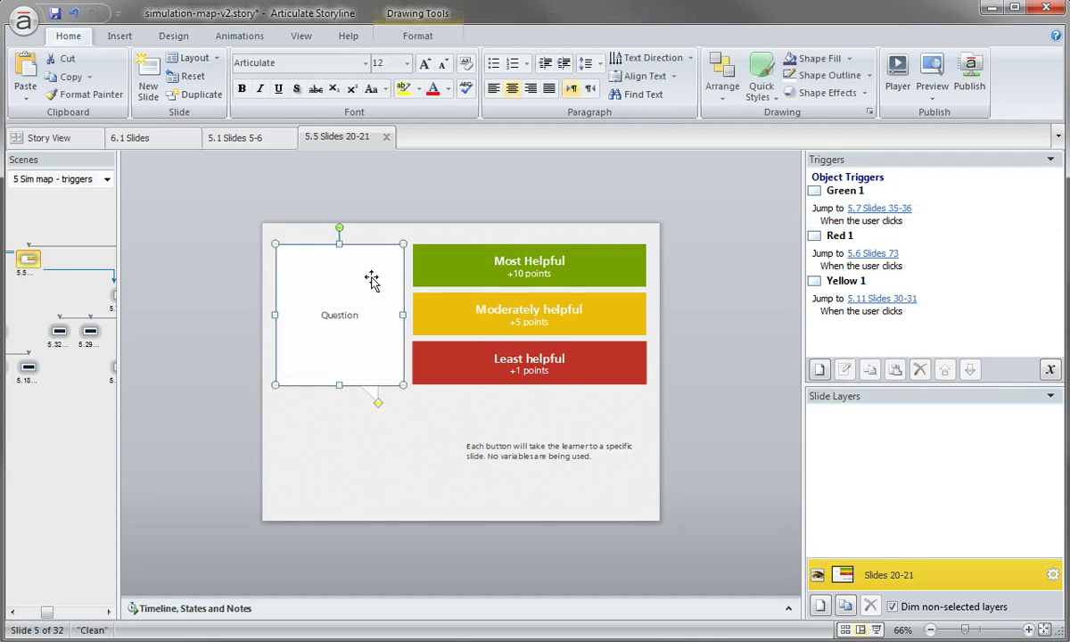
left_click(398, 198)
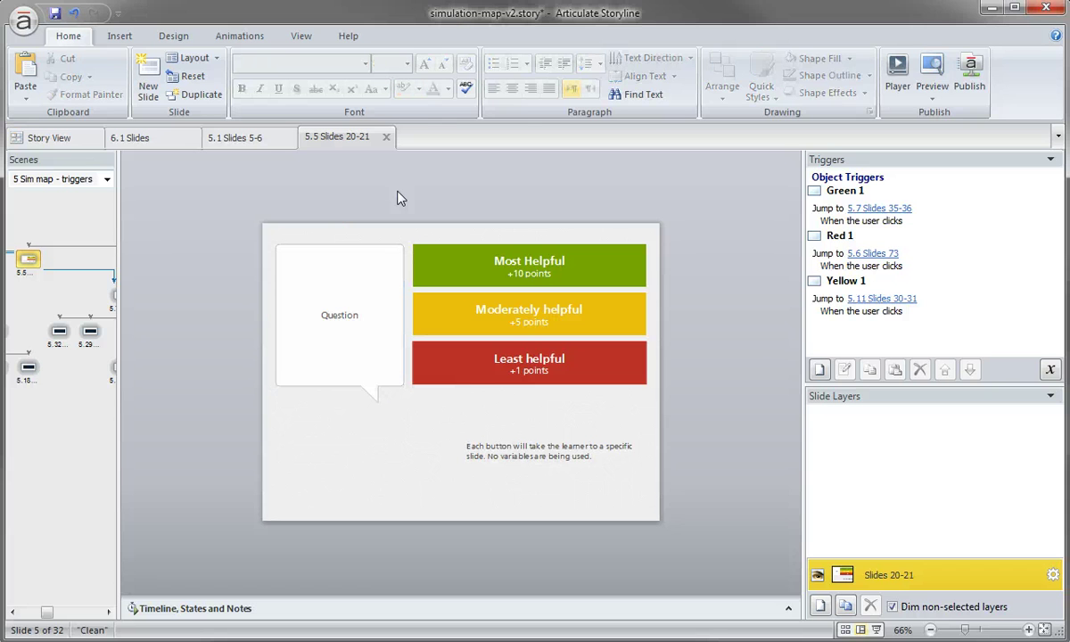
- Open the 1.1 Start slide and select Most Helpful to view its Total points triggers (10, 1, 5)
left_click(39, 135)
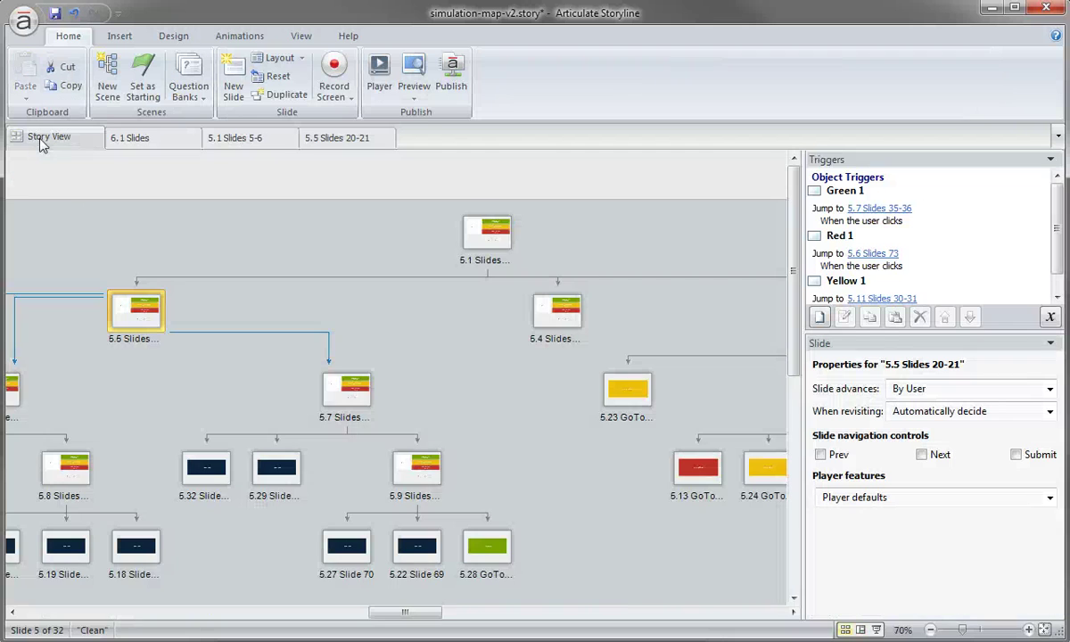
left_click_drag(385, 632, 32, 624)
double_click(145, 223)
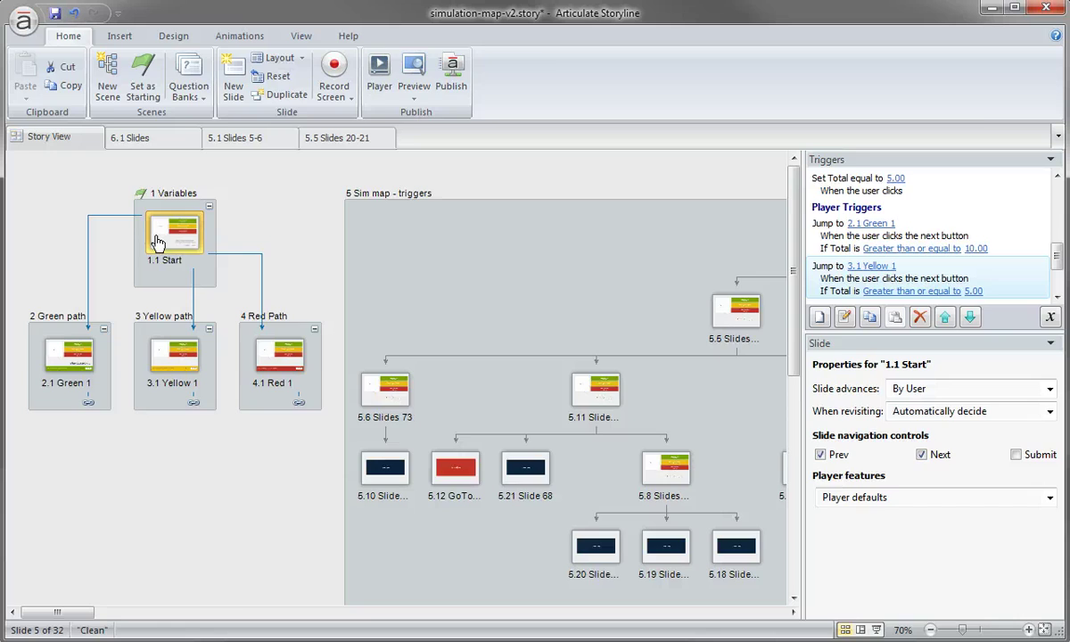
left_click(529, 265)
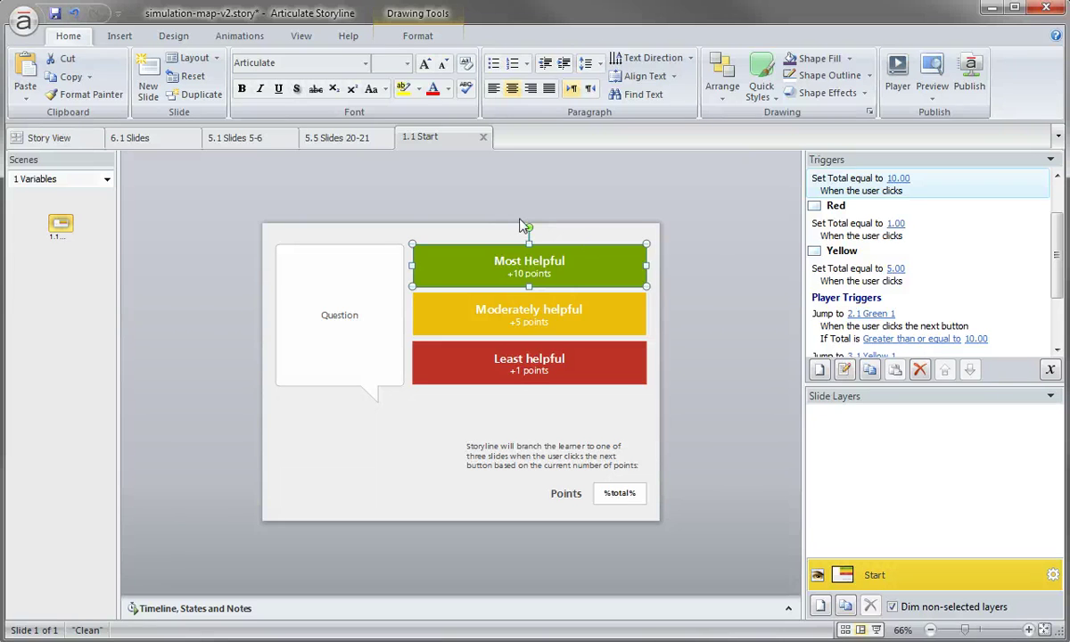
- Leave slide 5.5 for the story map, clear the selection and zoom out to 30%
left_click(337, 139)
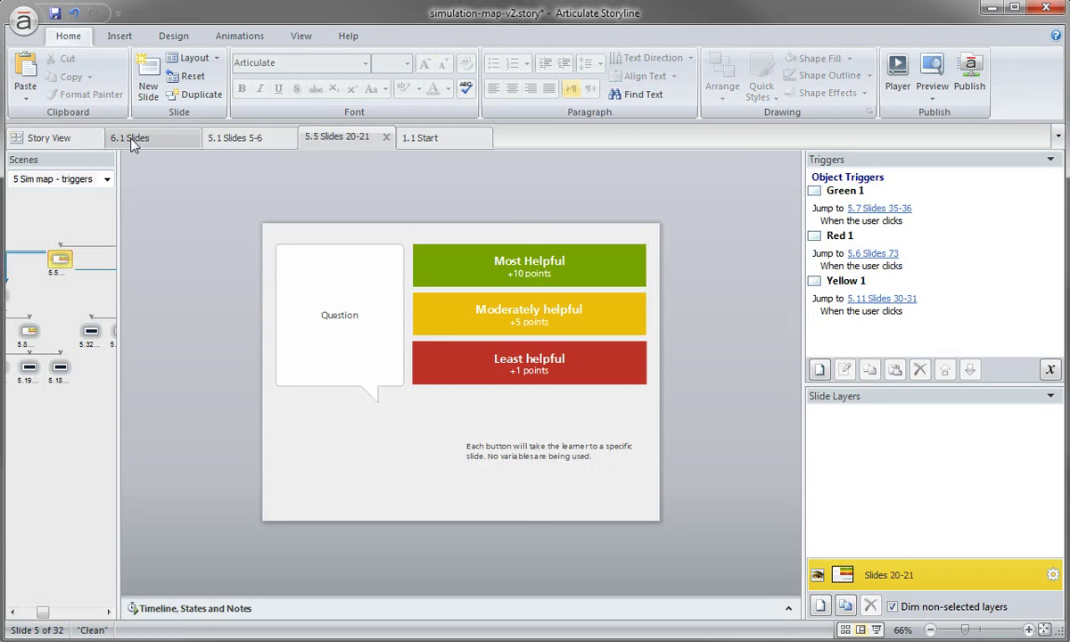
left_click(59, 141)
left_click(431, 249)
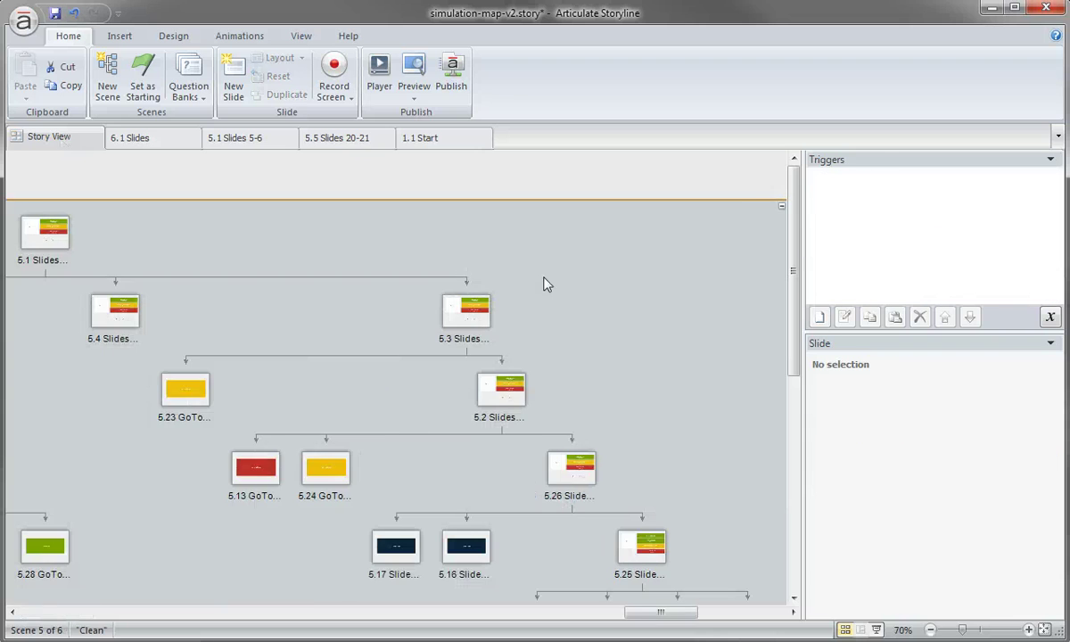
scroll(545, 282, "down", 4)
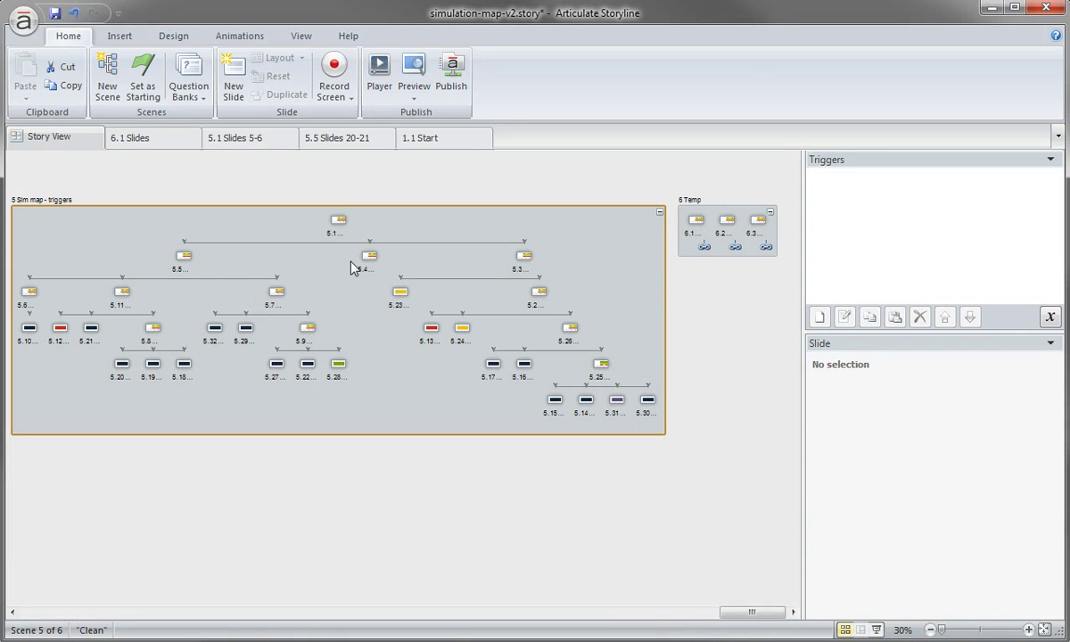